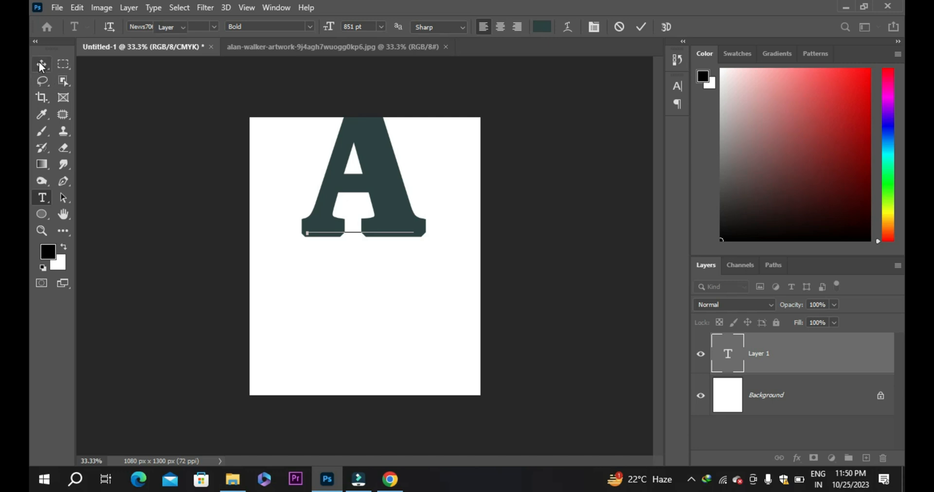
Step: Centre the letter A on the canvas and place the seagull image 8045899 above it
left_click_drag(363, 204, 366, 252)
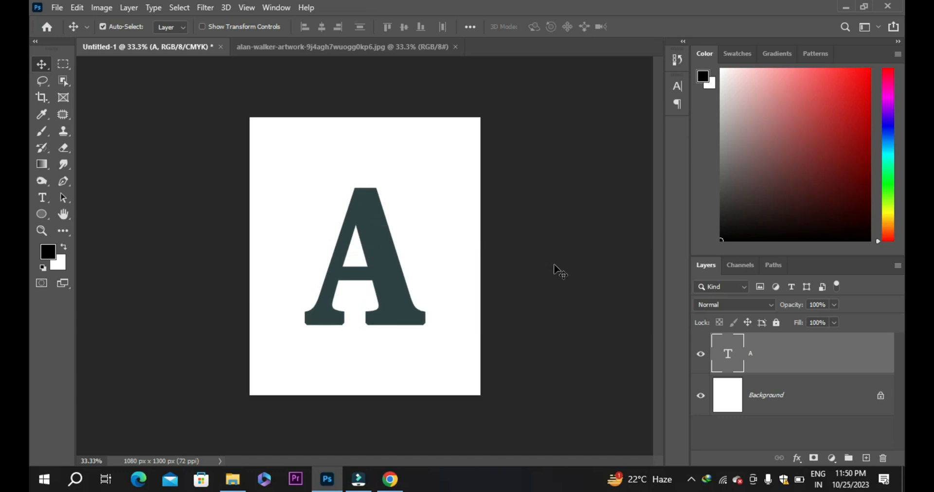
left_click_drag(249, 479, 341, 292)
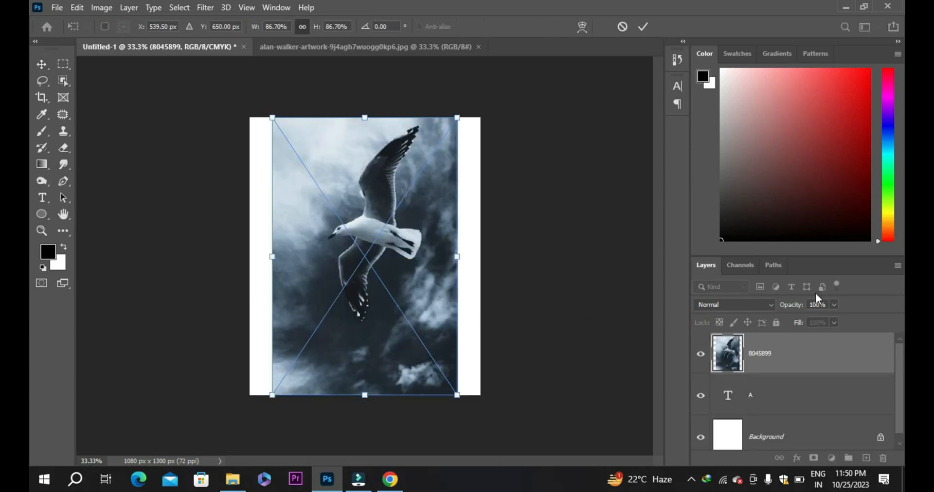
Step: Scale the placed seagull image to about 57% over the letter A, using 72% opacity for alignment, then restore 100% opacity
left_click_drag(798, 305, 772, 307)
left_click_drag(457, 395, 417, 341)
left_click_drag(392, 243, 404, 265)
left_click_drag(432, 385, 390, 312)
left_click_drag(367, 247, 389, 268)
left_click_drag(420, 352, 415, 343)
mouse_move(390, 298)
left_mouse_down()
mouse_move(400, 305)
mouse_move(393, 307)
left_mouse_up()
left_click_drag(417, 350, 430, 368)
left_click_drag(401, 321, 399, 313)
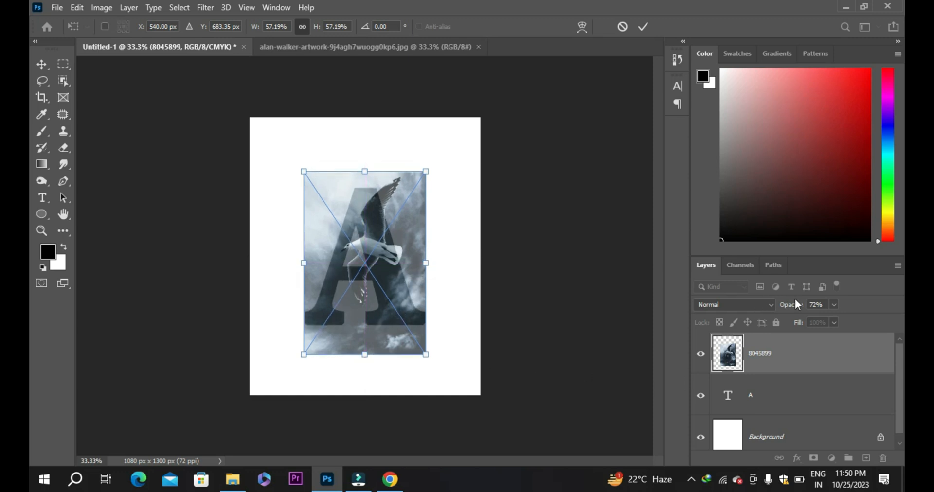
left_click_drag(795, 303, 876, 306)
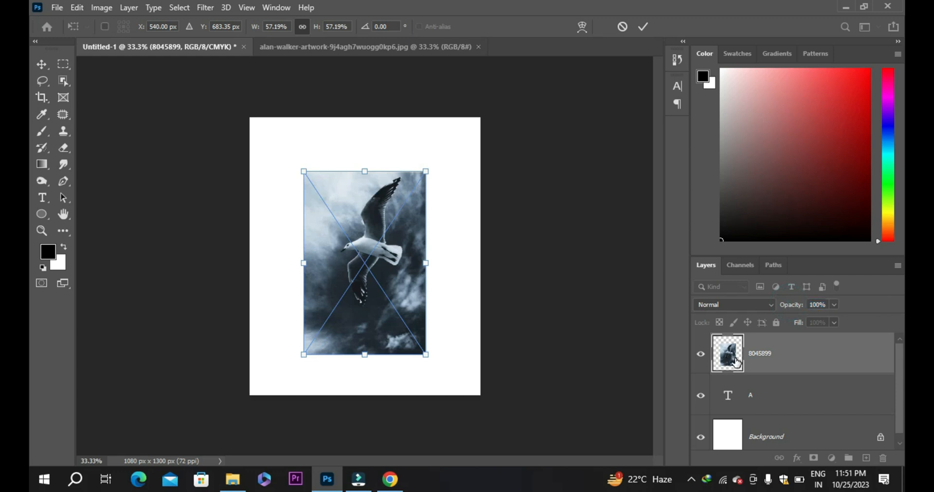
key("Return")
Step: Duplicate the 8045899 layer under its default copy name and clip the original to the letter A
right_click(768, 362)
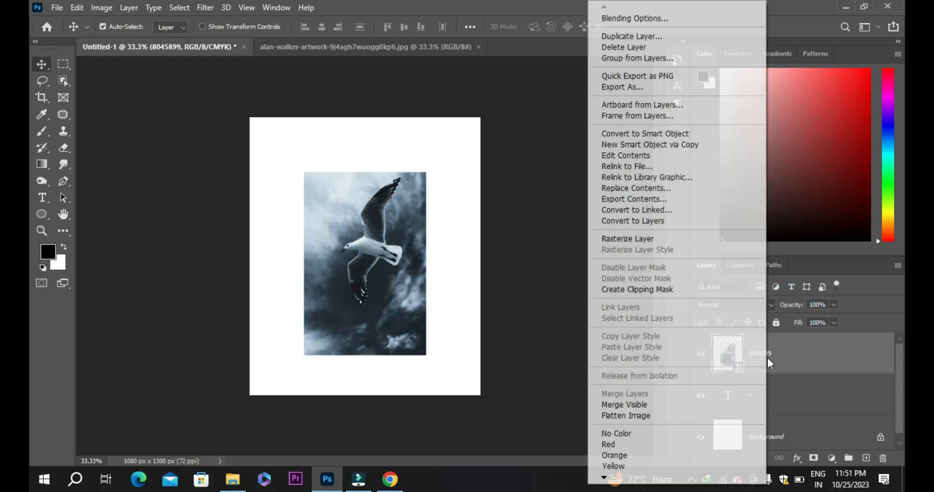
left_click(653, 37)
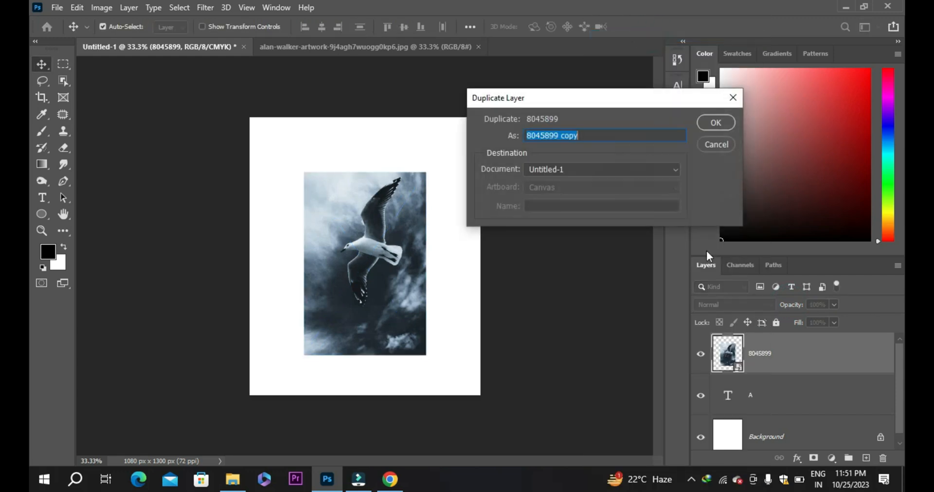
left_click(708, 123)
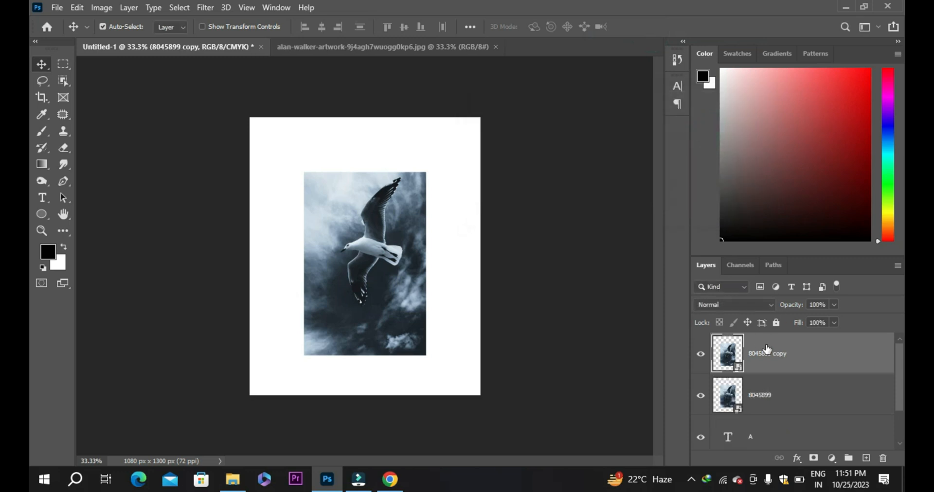
left_click(765, 416, "alt")
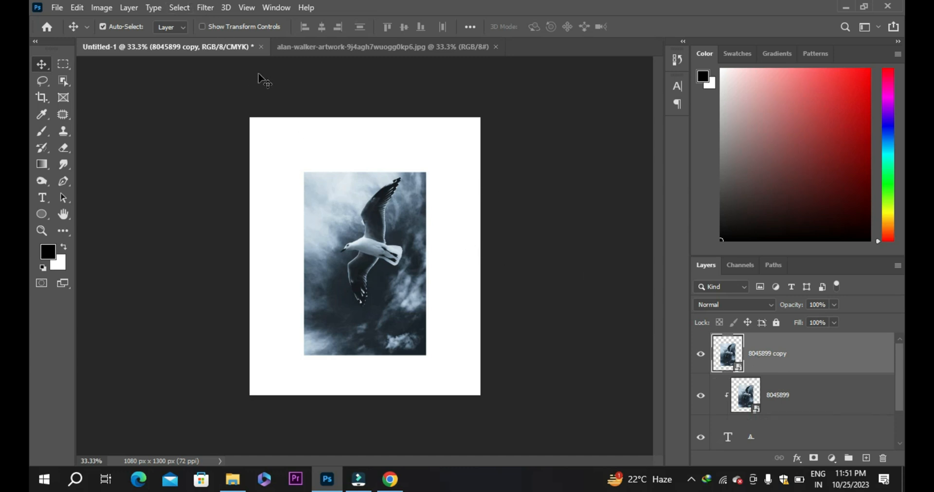
Step: Select the seagull as the subject on the 8045899 copy layer and turn the selection into a layer mask
left_click(187, 7)
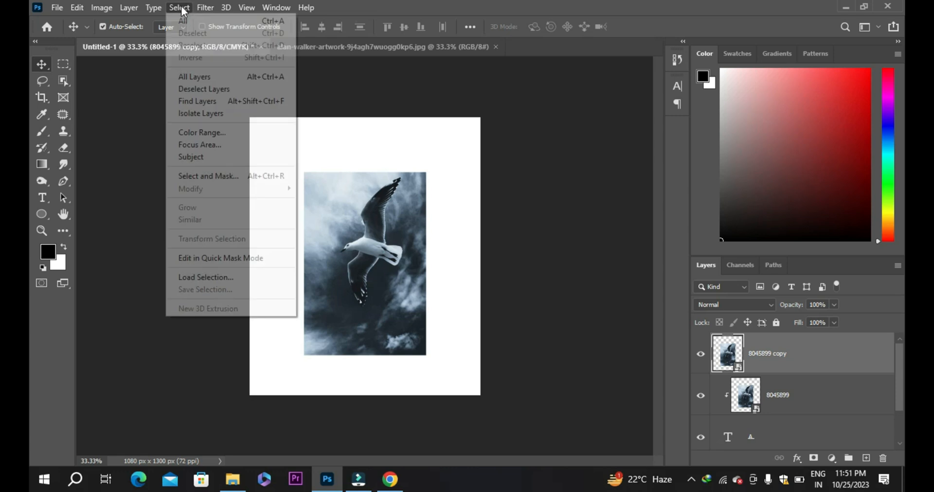
left_click(214, 163)
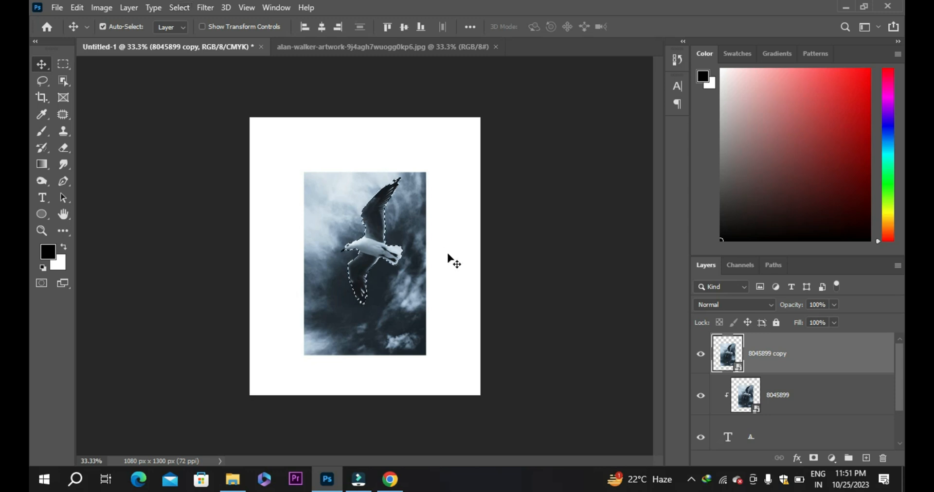
left_click(813, 458)
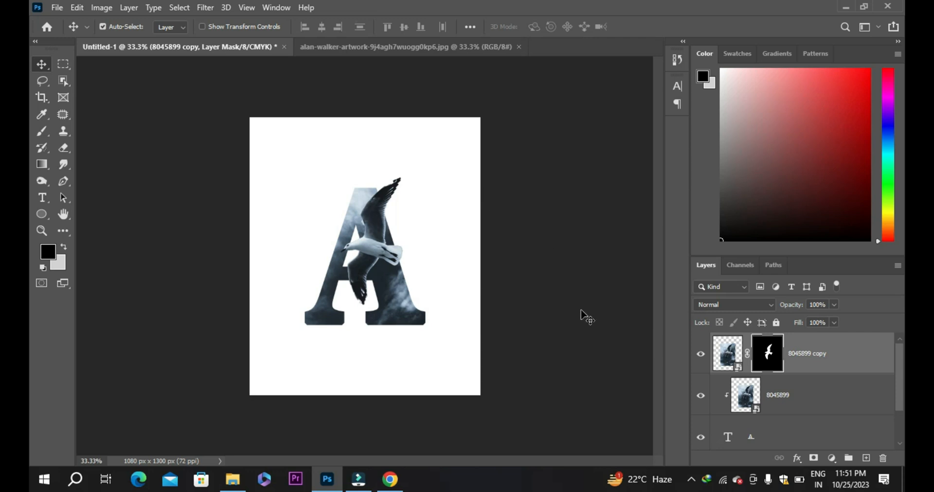
Step: Add an outside stroke of 10 px at 41% opacity to the letter A text layer
left_click_drag(898, 370, 901, 410)
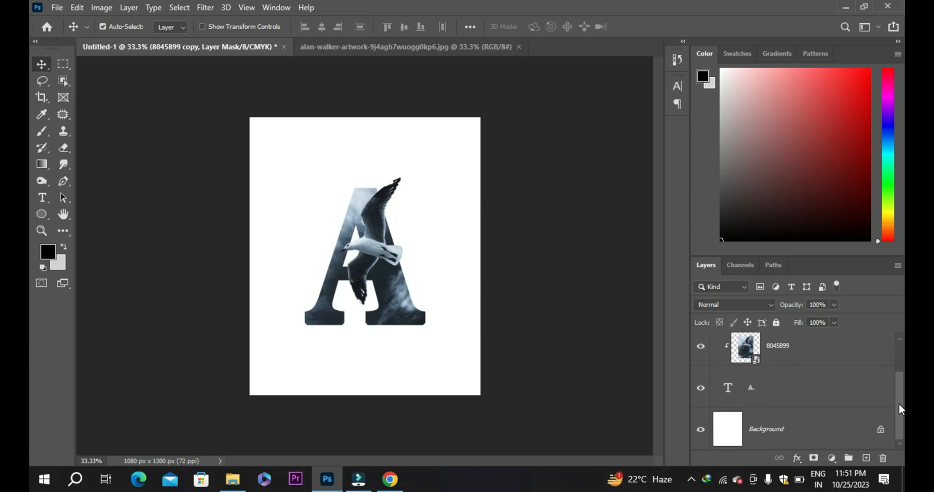
left_click(727, 387)
right_click(726, 386)
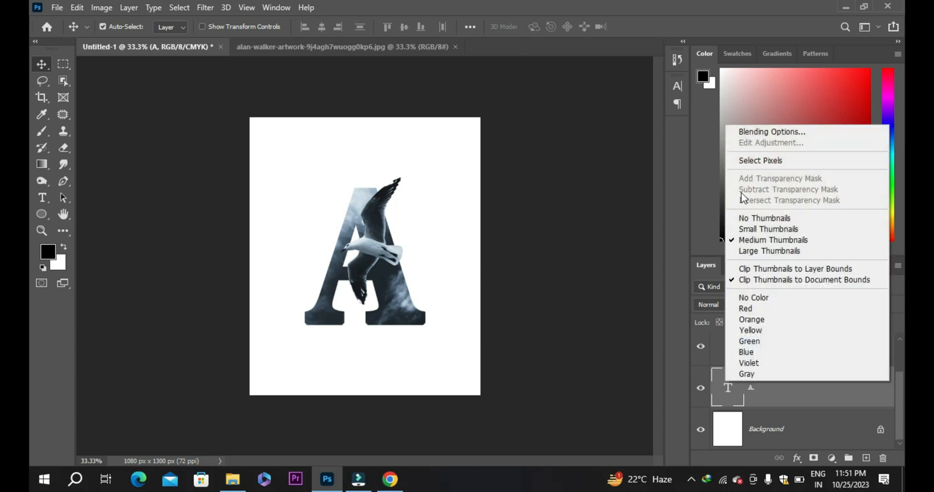
left_click(763, 133)
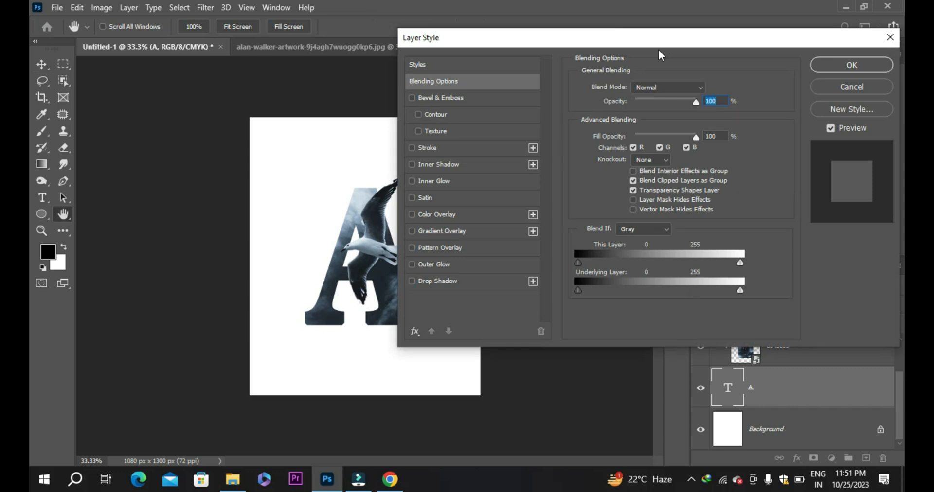
left_click(431, 149)
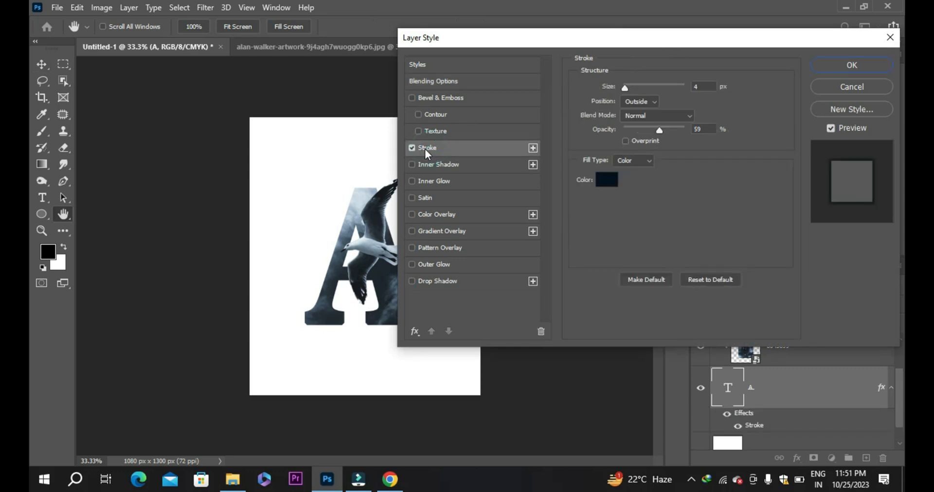
left_click_drag(623, 86, 630, 87)
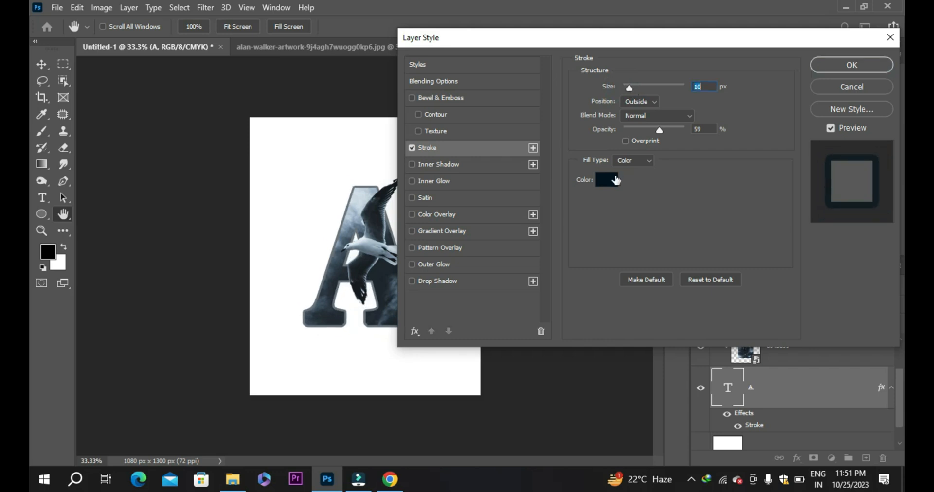
mouse_move(660, 131)
left_mouse_down()
mouse_move(640, 132)
mouse_move(651, 134)
left_mouse_up()
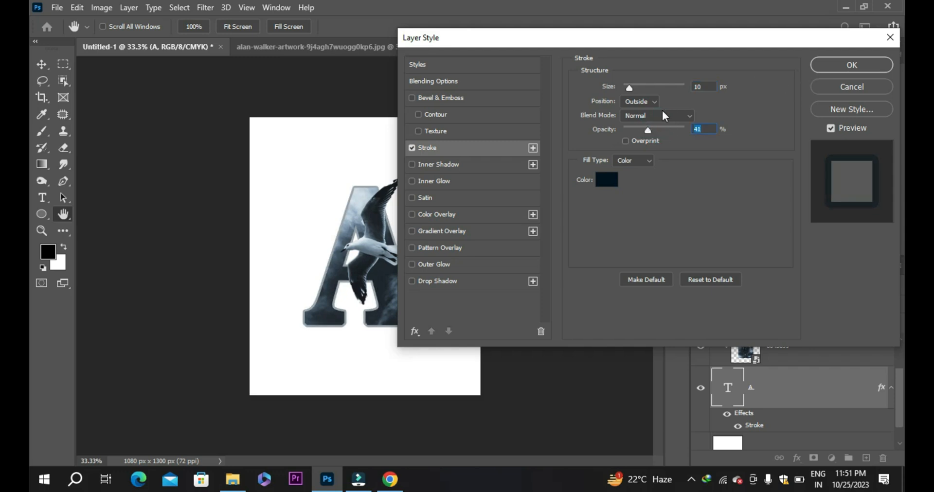
Step: Add an outer glow to the letter A and set its colour to blue 085f97
left_click(426, 265)
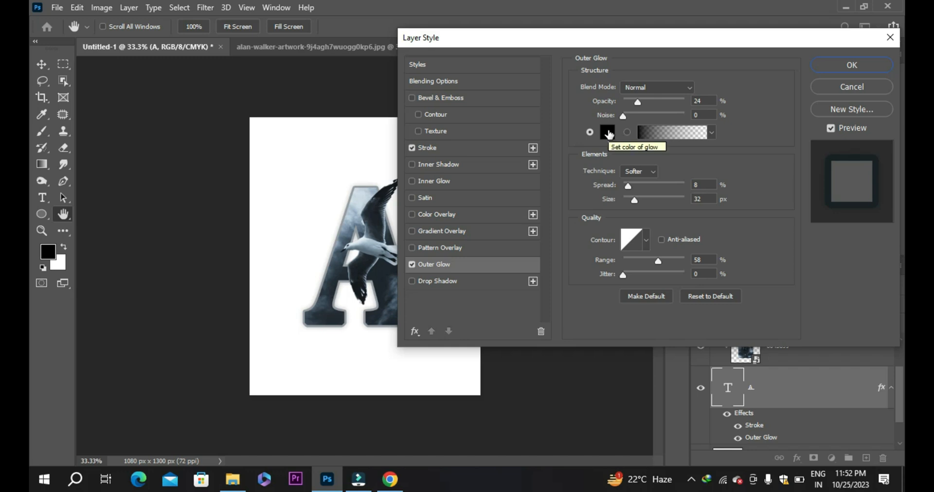
left_click(608, 132)
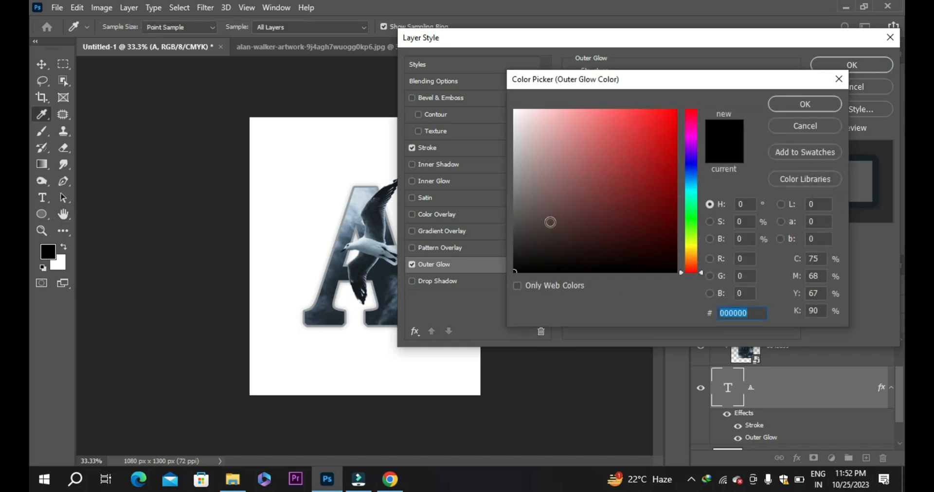
left_click(545, 218)
left_click(691, 180)
left_click(594, 173)
left_click(657, 179)
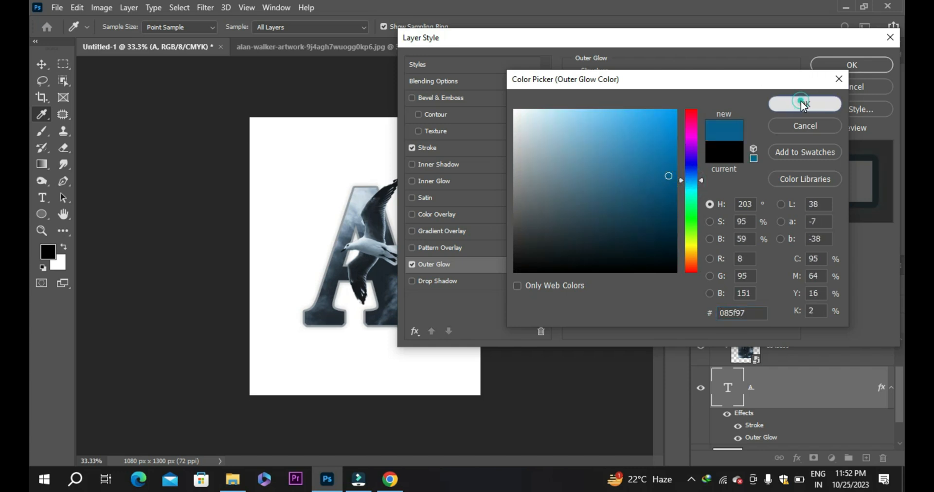
left_click(778, 102)
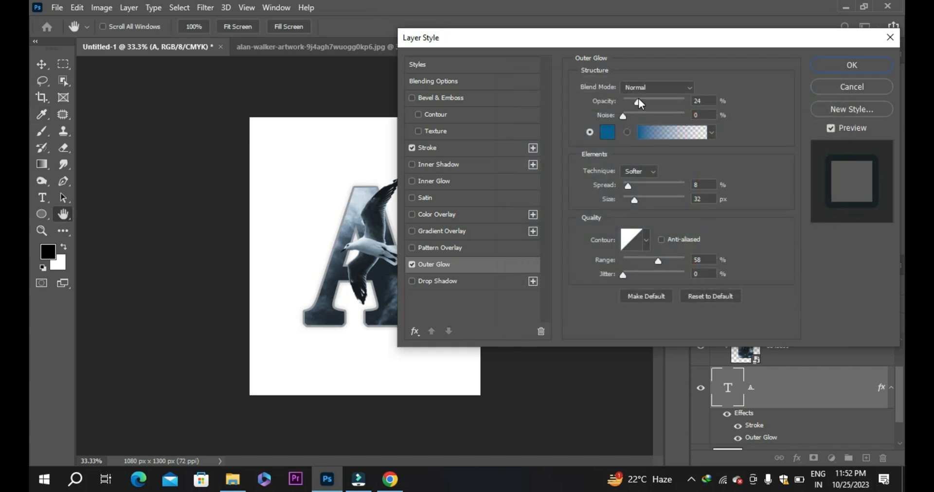
Step: Set the outer glow to 52% opacity, 14% spread, 40 px size and 82% range
mouse_move(630, 185)
left_mouse_down()
mouse_move(682, 180)
mouse_move(646, 197)
mouse_move(657, 192)
mouse_move(635, 192)
left_mouse_up()
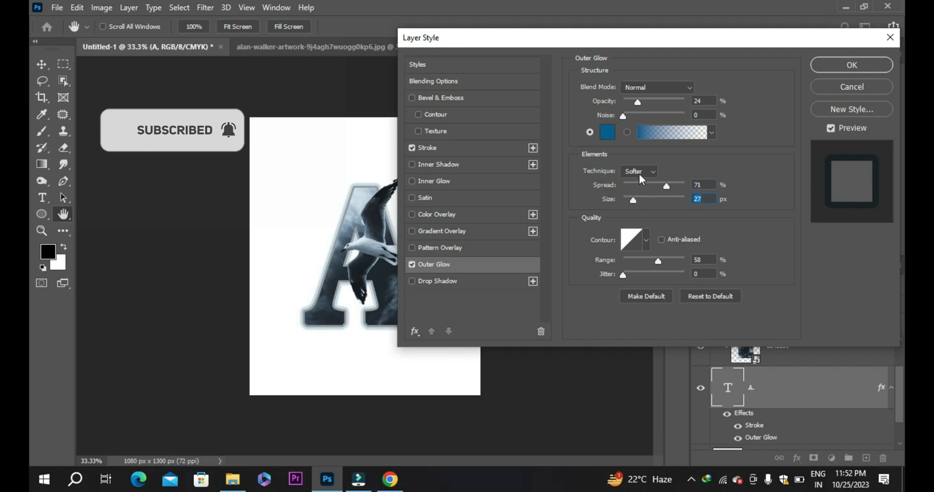
left_click_drag(649, 183, 654, 200)
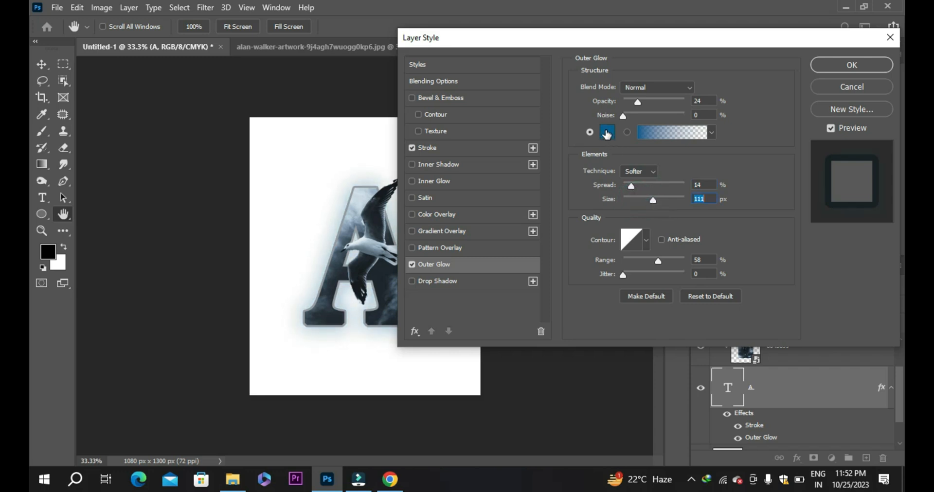
left_click_drag(639, 100, 656, 101)
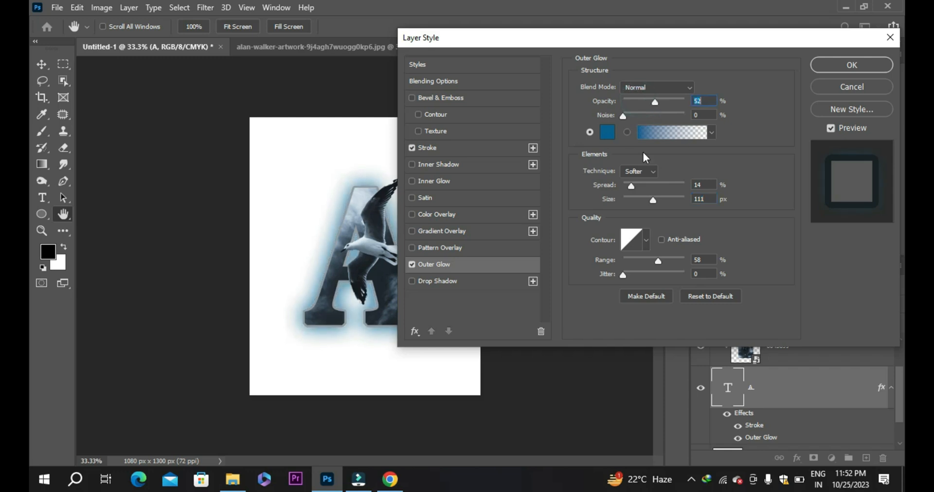
left_click_drag(654, 197, 637, 205)
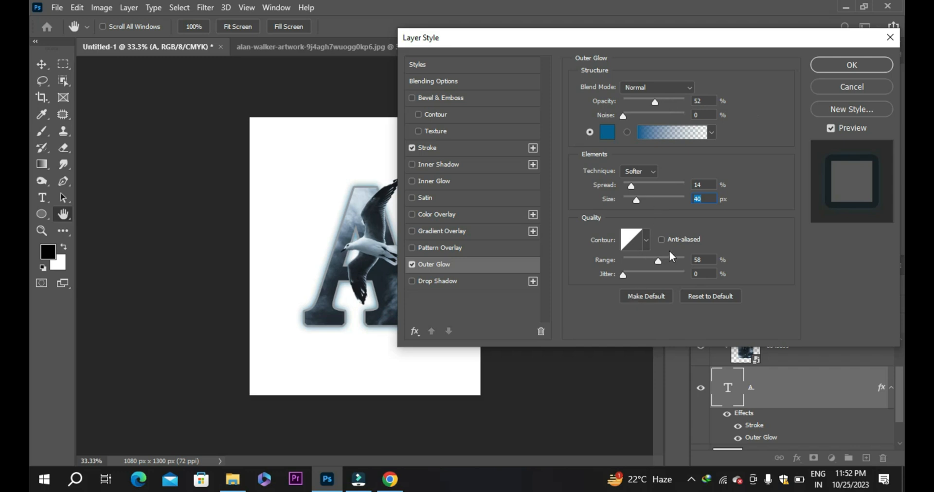
mouse_move(662, 263)
left_mouse_down()
mouse_move(648, 269)
mouse_move(674, 259)
left_mouse_up()
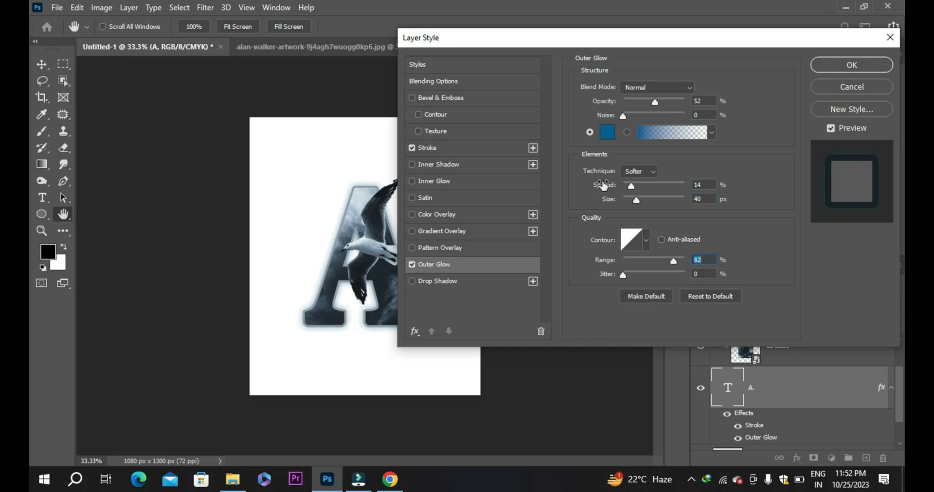
Step: Add a drop shadow to the letter A with a 25 px distance and black 000000 as its colour
left_click(430, 289)
left_click_drag(675, 40, 705, 42)
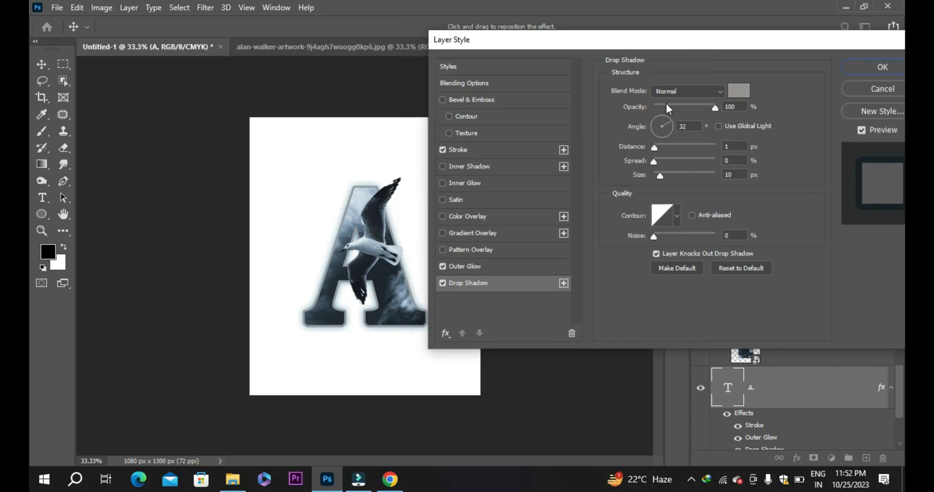
mouse_move(660, 150)
left_mouse_down()
mouse_move(678, 145)
mouse_move(670, 144)
left_mouse_up()
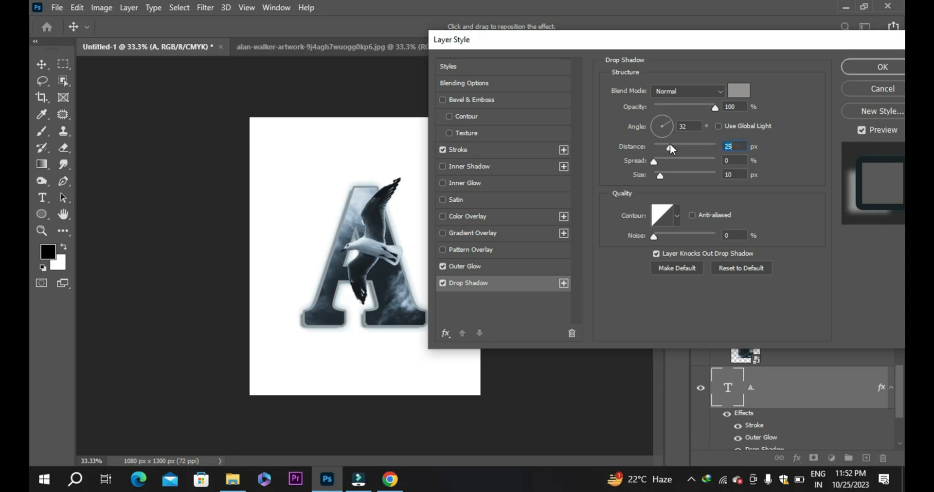
left_click(739, 90)
left_click(615, 174)
left_click_drag(615, 174, 485, 341)
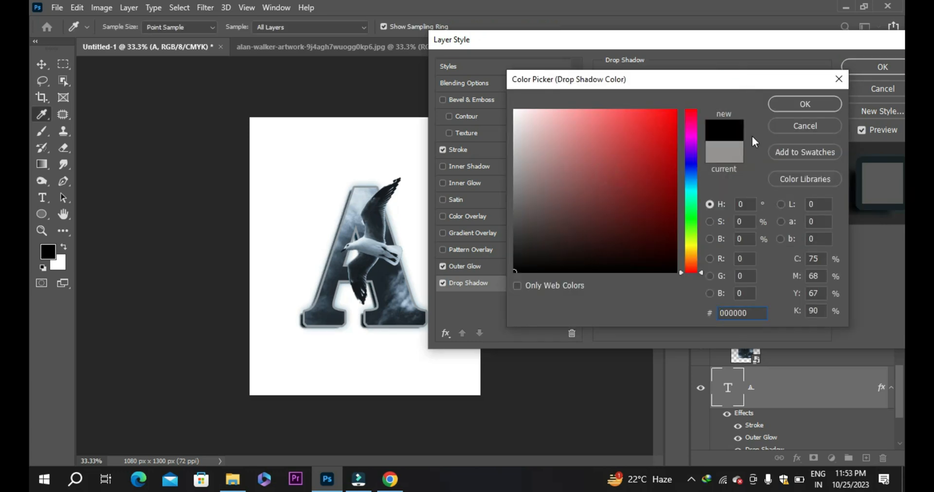
left_click(791, 104)
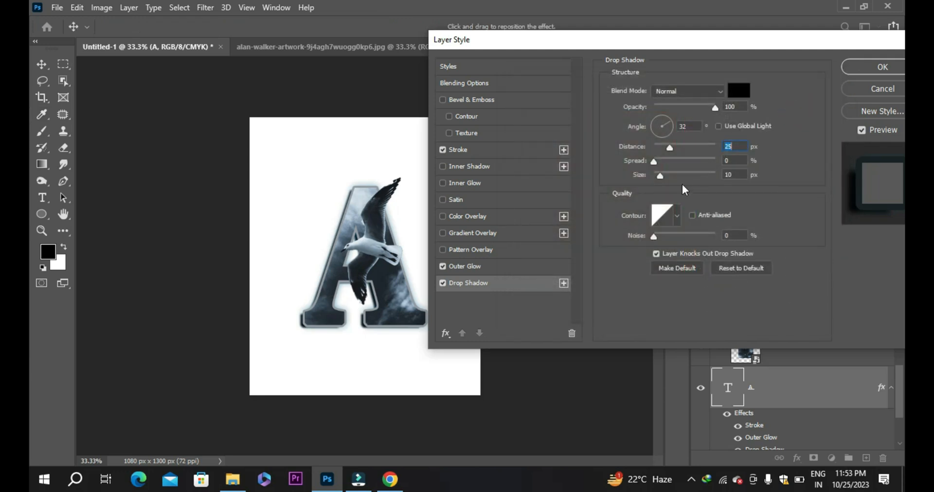
Step: Set the drop shadow to 22 px distance, 9% spread and 70 px size, and apply the layer style
mouse_move(658, 167)
left_mouse_down()
mouse_move(670, 167)
mouse_move(657, 146)
mouse_move(671, 163)
mouse_move(697, 161)
mouse_move(666, 174)
mouse_move(677, 177)
mouse_move(661, 165)
left_mouse_up()
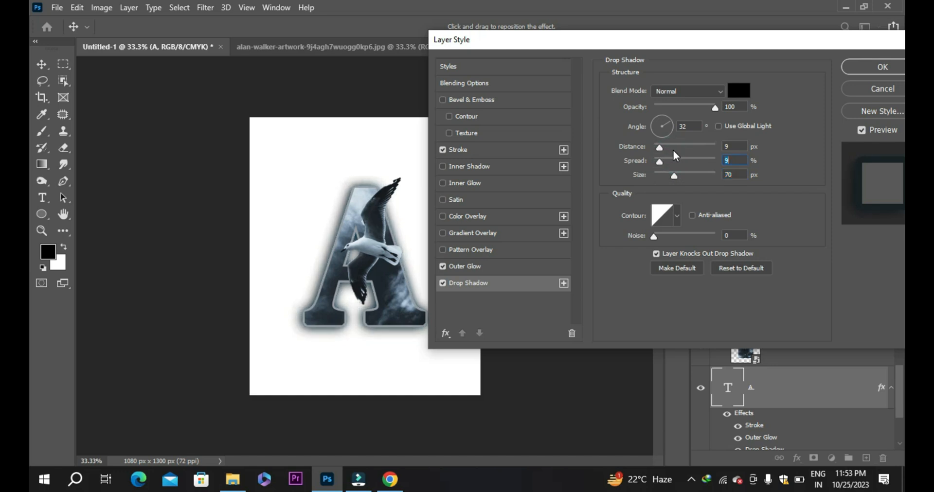
left_click_drag(660, 147, 669, 148)
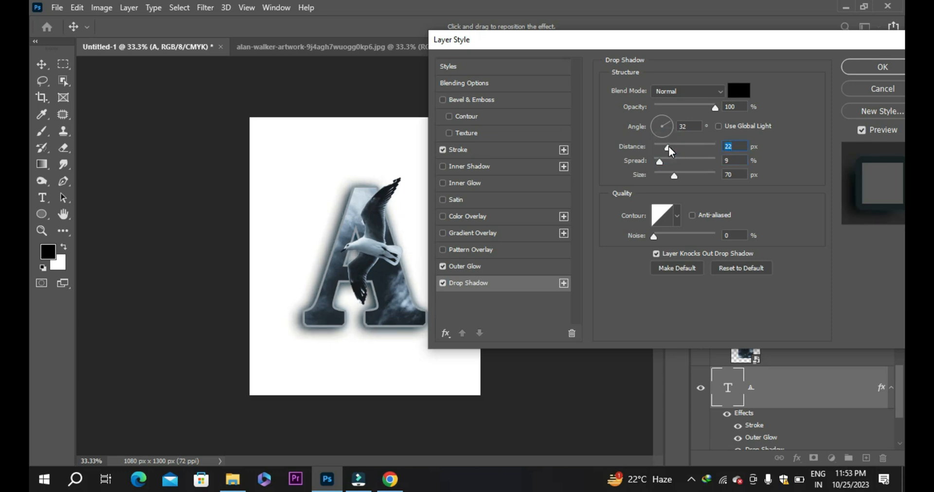
left_click(850, 69)
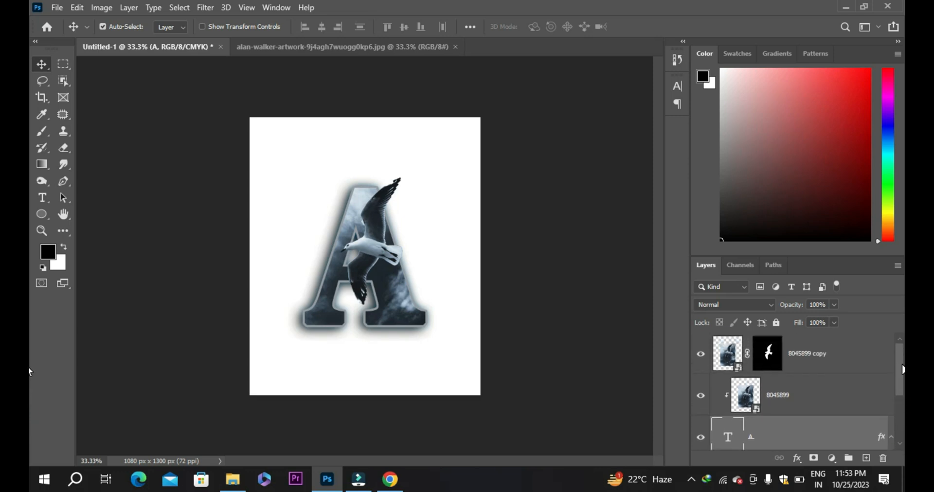
Step: Add a Gradient fill layer directly above the Background layer
left_click_drag(900, 371, 902, 438)
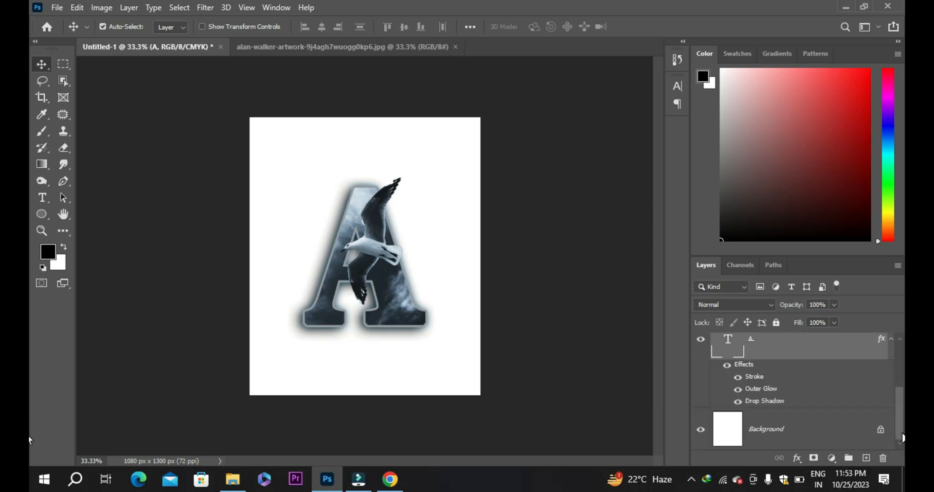
right_click(789, 430)
left_click(831, 459)
left_click(831, 459)
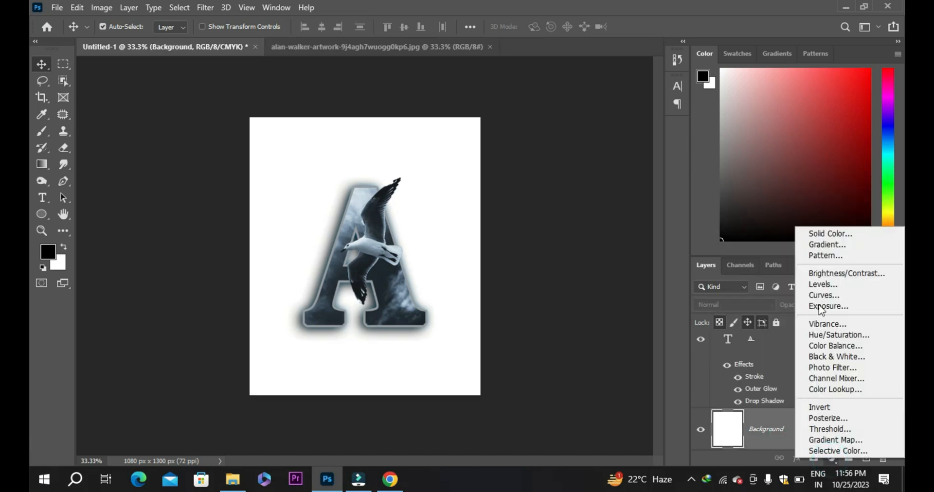
left_click(822, 247)
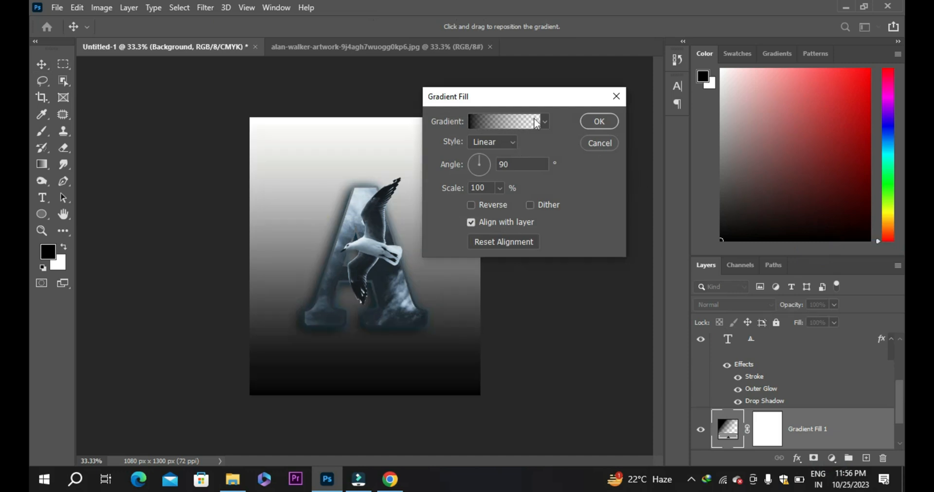
Step: Choose the Blue_03 preset from the Blues group as the fill layer's gradient
left_click(545, 122)
left_click(492, 163)
left_click(439, 165)
left_click(496, 185)
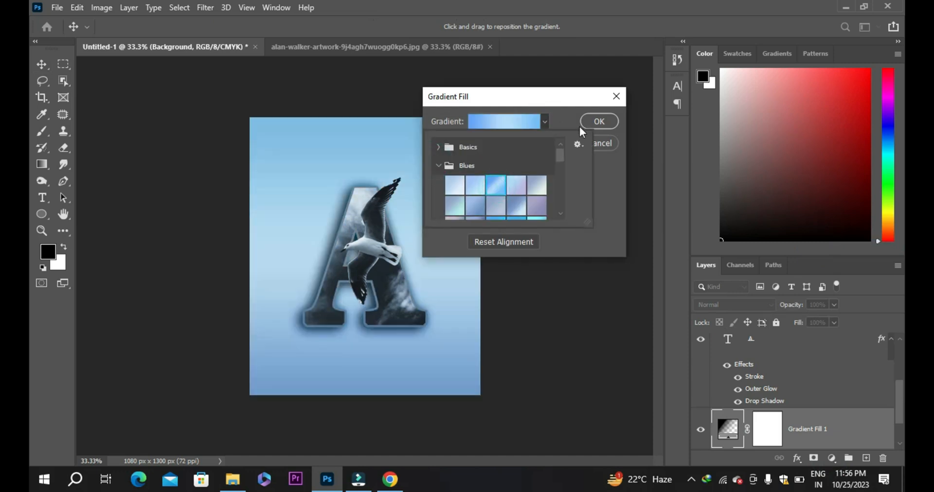
left_click(565, 122)
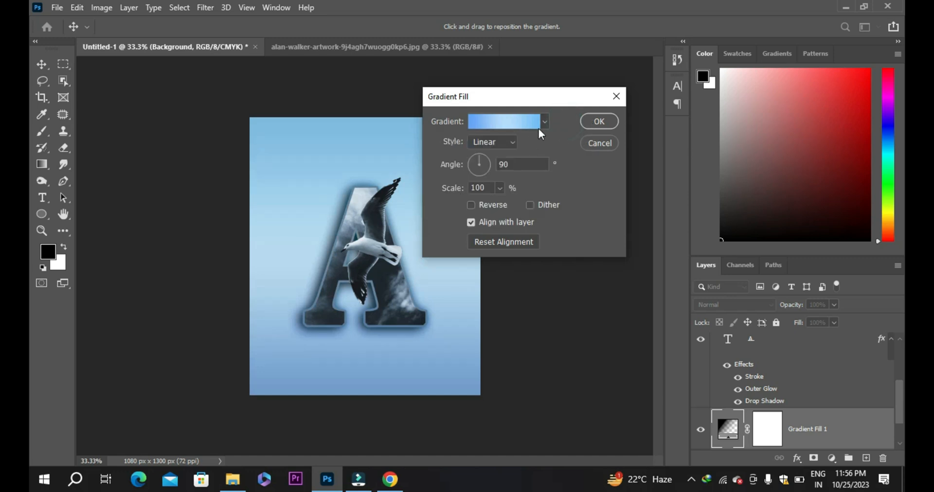
Step: Edit the gradient and set the colour stop at 0% to dark grey 181818
left_click(507, 122)
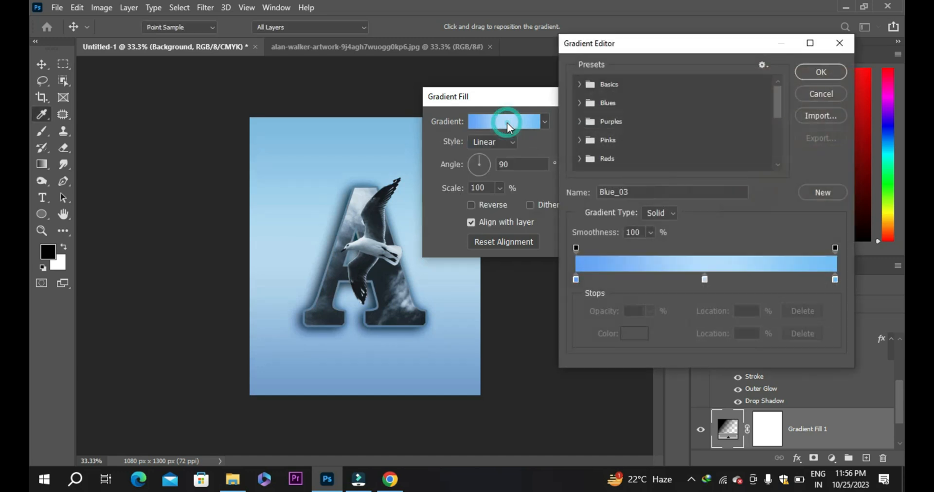
left_click(576, 279)
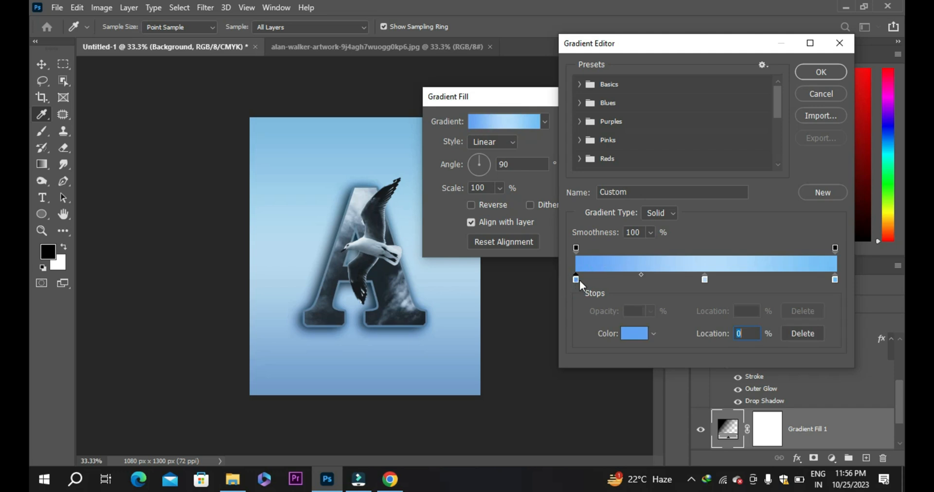
left_click(637, 334)
mouse_move(525, 247)
left_mouse_down()
mouse_move(536, 245)
mouse_move(524, 258)
mouse_move(521, 242)
mouse_move(516, 257)
left_mouse_up()
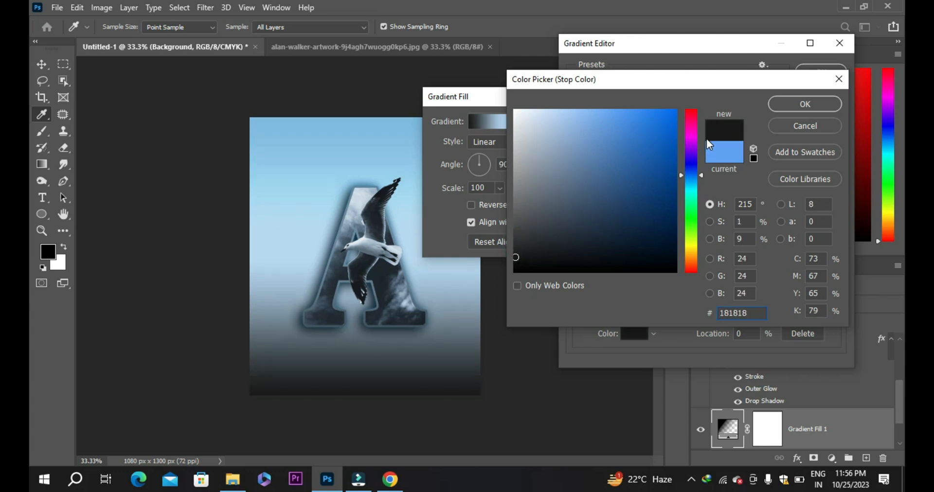
left_click(788, 105)
Step: Set the gradient's middle colour stop at 50% to grey-blue 596875
left_click(706, 279)
left_click(635, 333)
left_click(548, 217)
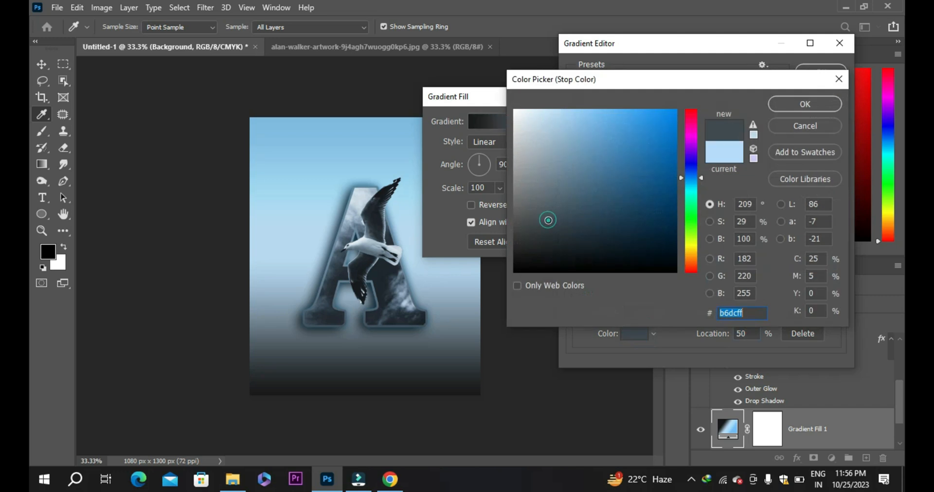
left_click(548, 220)
mouse_move(548, 220)
left_mouse_down()
mouse_move(521, 192)
mouse_move(552, 197)
left_mouse_up()
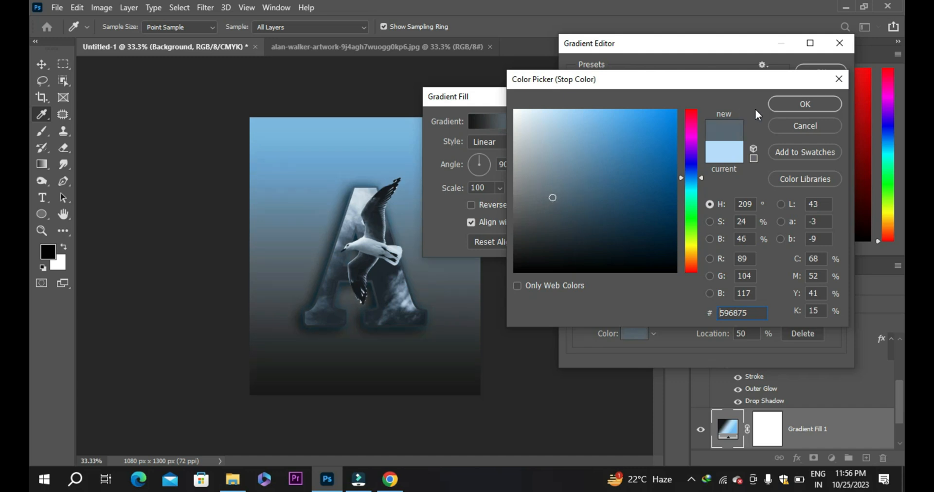
left_click(779, 101)
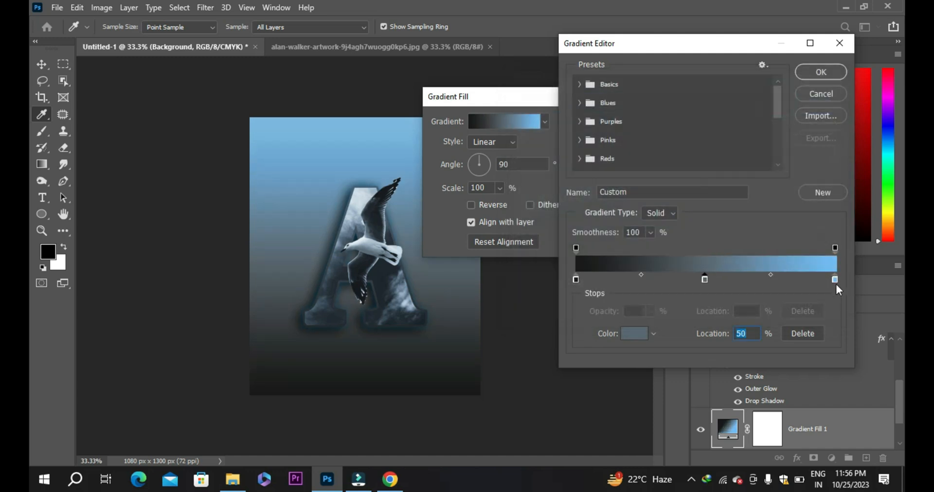
Step: Set the gradient's end colour stop at 100% to dark blue 00315a
left_click(835, 279)
left_click(633, 335)
left_click(633, 149)
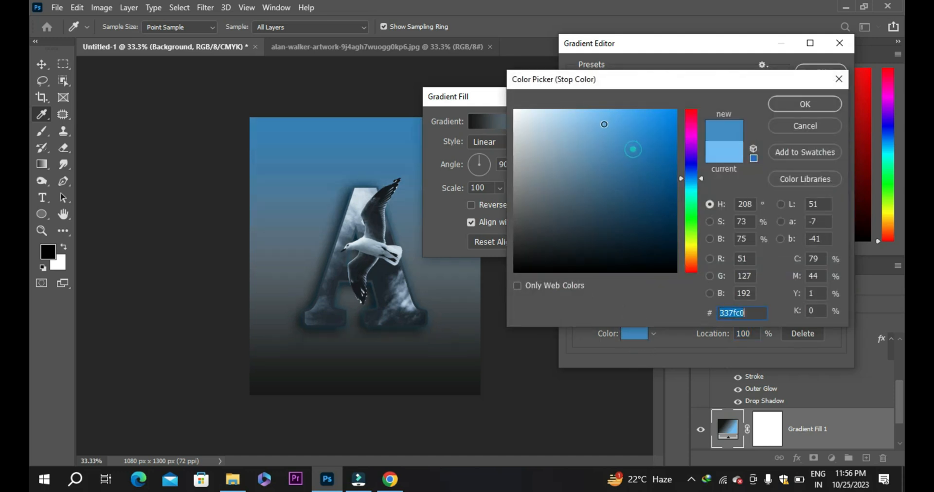
left_click(653, 213)
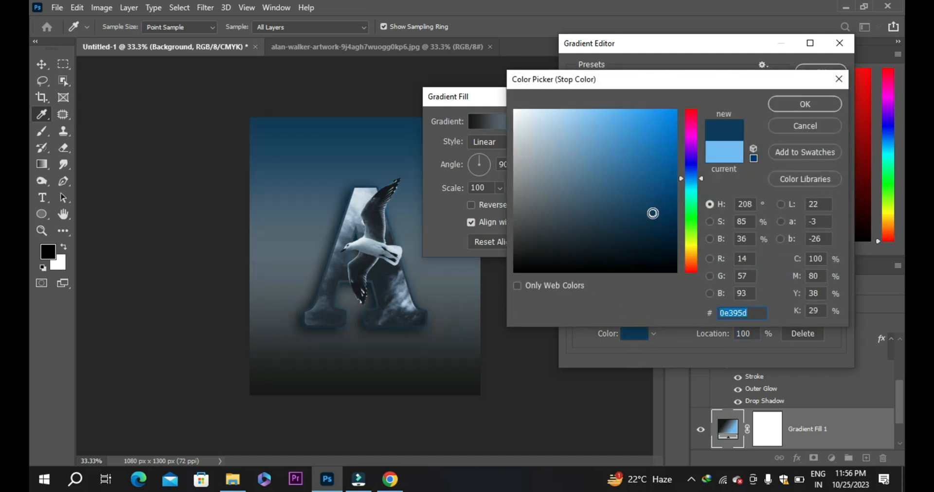
left_click_drag(654, 214, 680, 215)
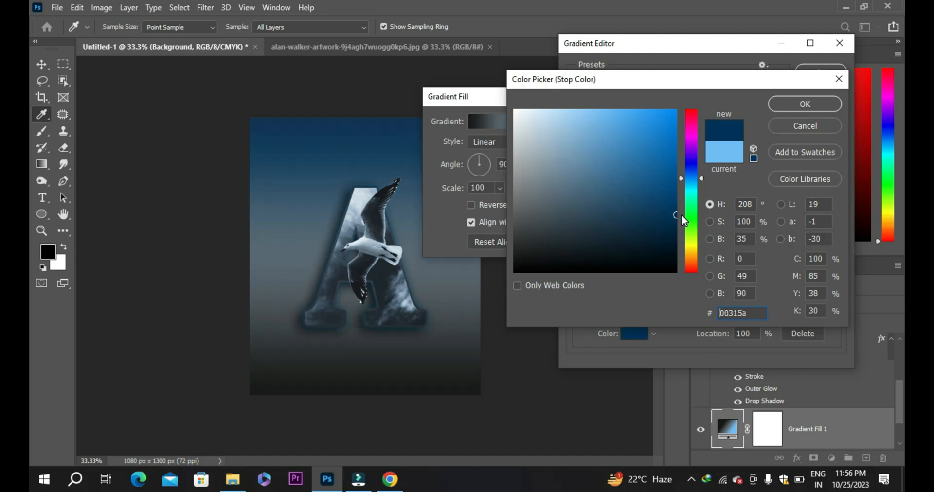
left_click(804, 104)
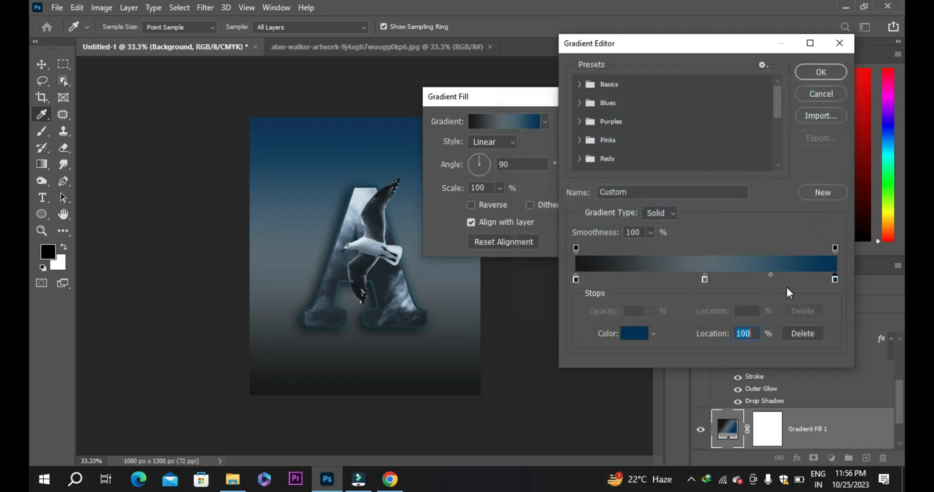
Step: Move the gradient's middle stop to 54%, set the end stop's colour to darker blue 001c34, and accept the edited gradient
left_click_drag(704, 275, 718, 278)
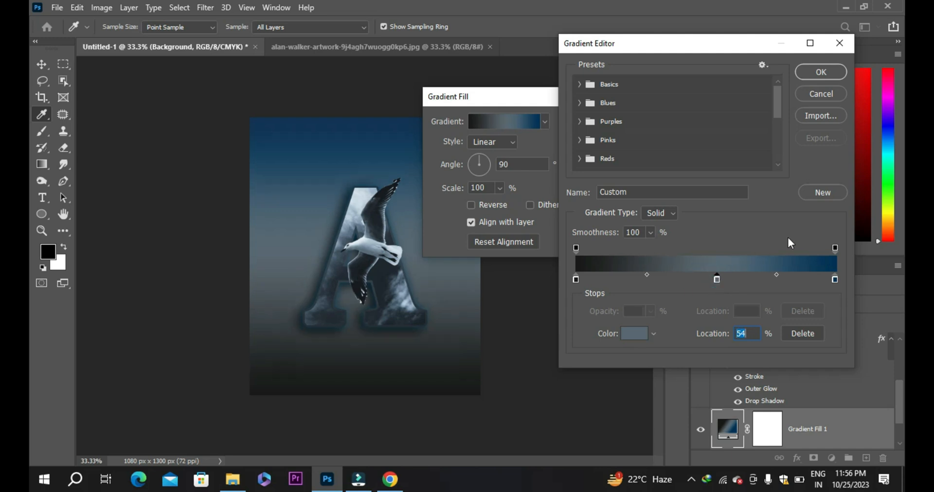
left_click(835, 280)
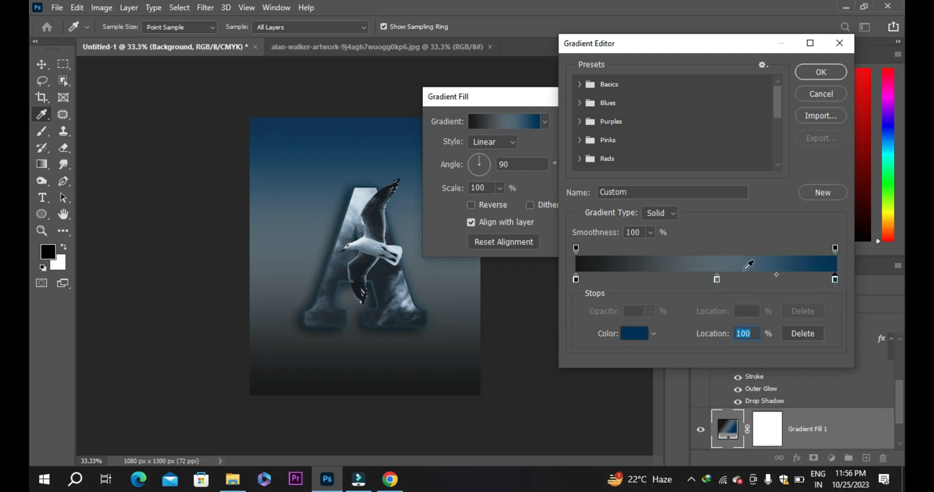
left_click(641, 334)
left_click(663, 230)
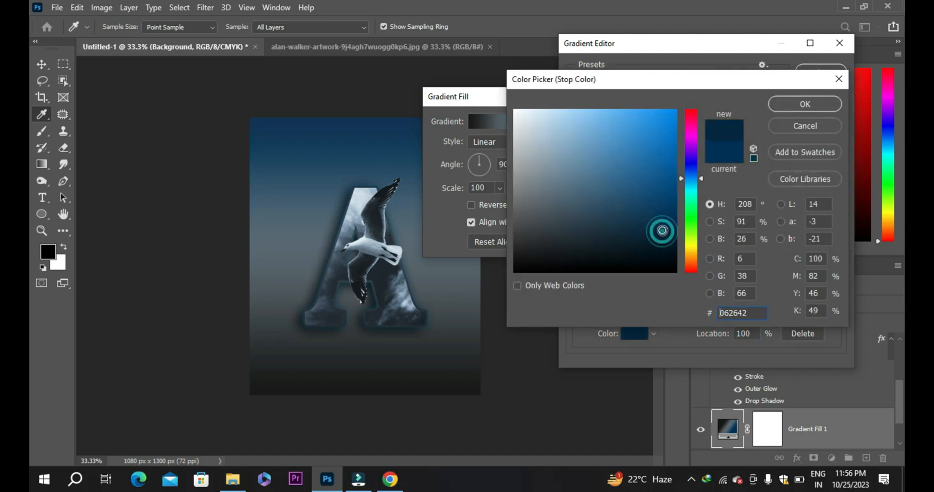
left_click_drag(663, 230, 676, 239)
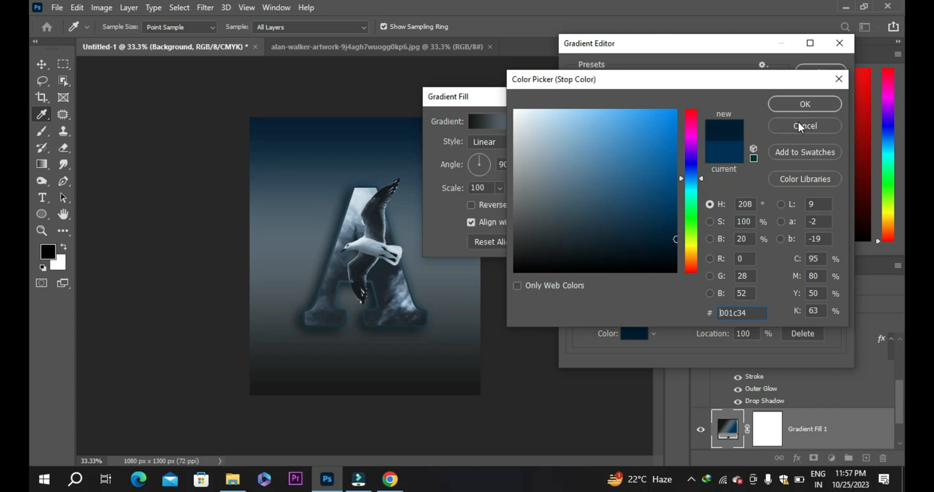
left_click(808, 104)
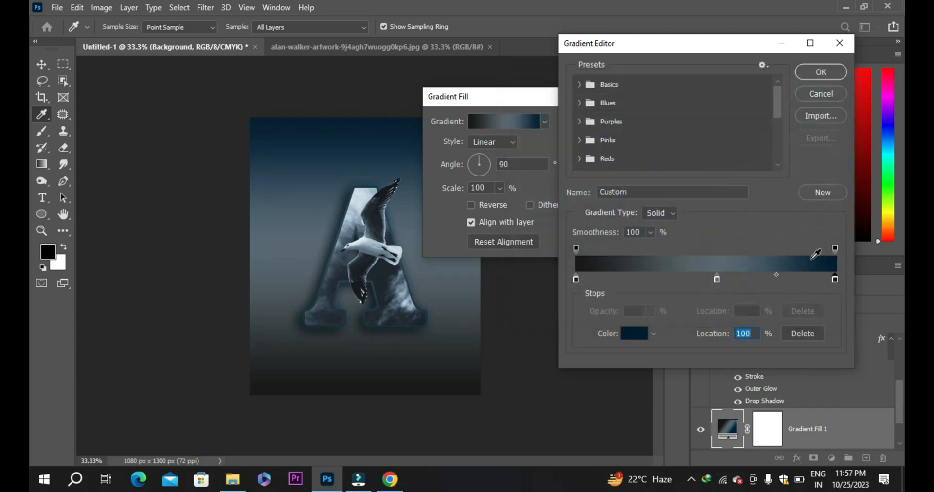
left_click(822, 72)
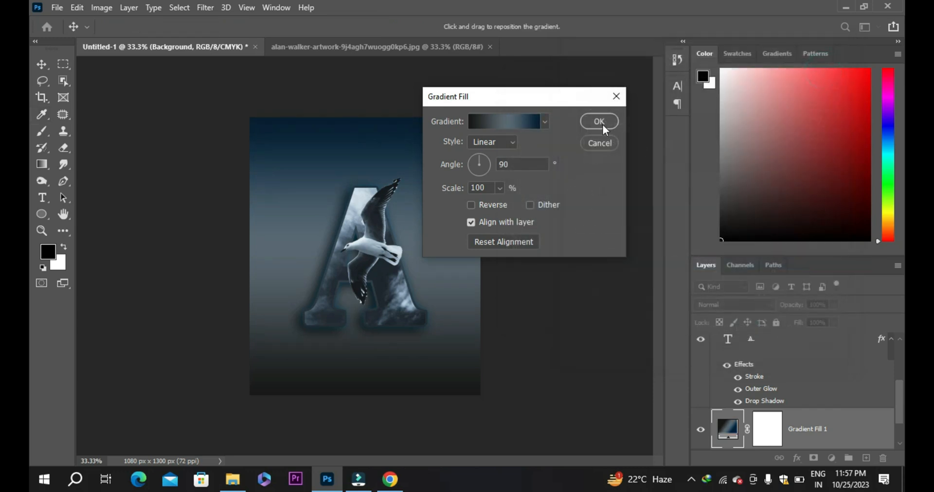